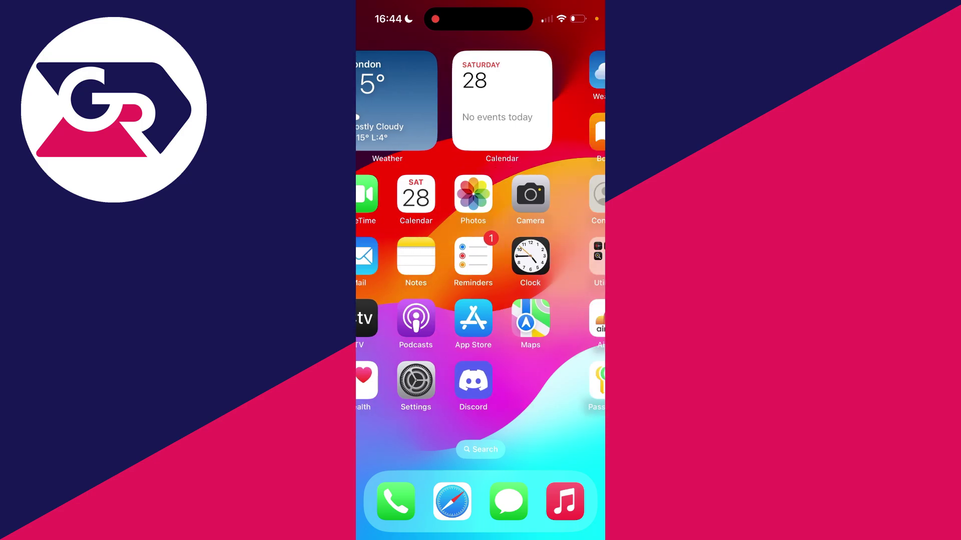
Swipe to the Home Screen page holding Find My and launch the app
drag(541, 300, 420, 300)
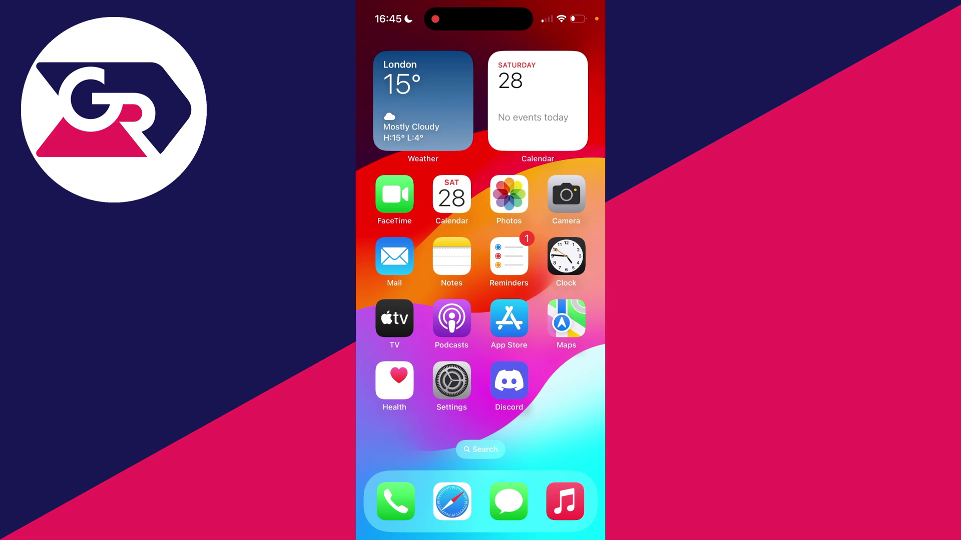
drag(556, 435, 405, 436)
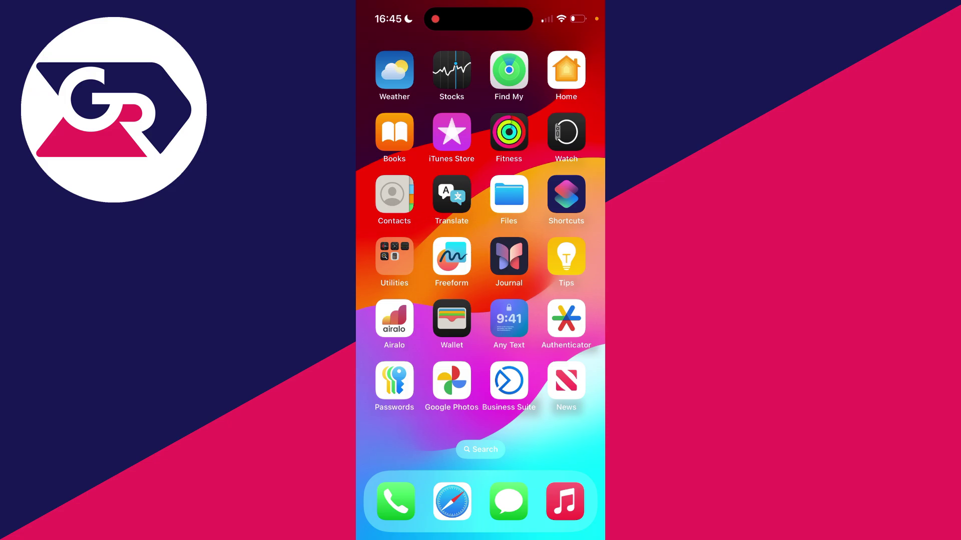
click(508, 70)
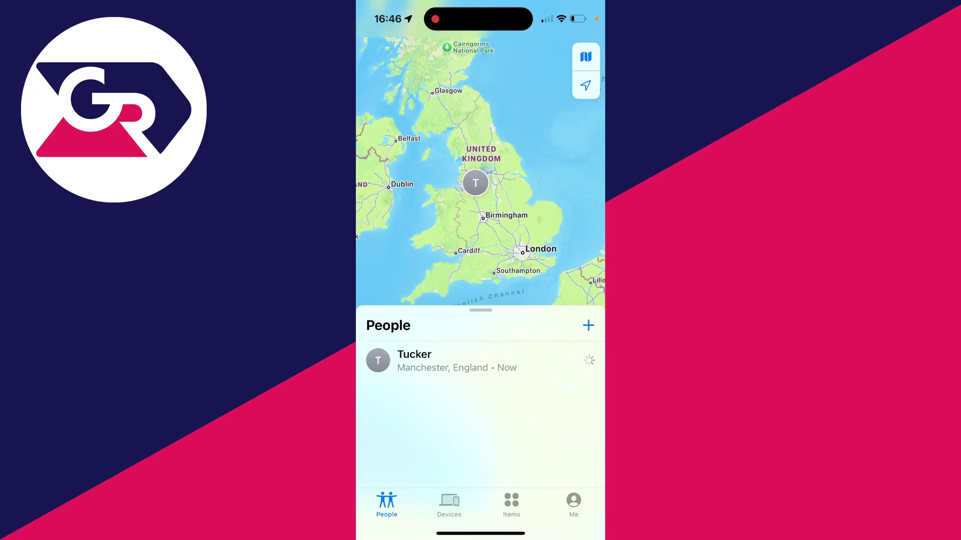